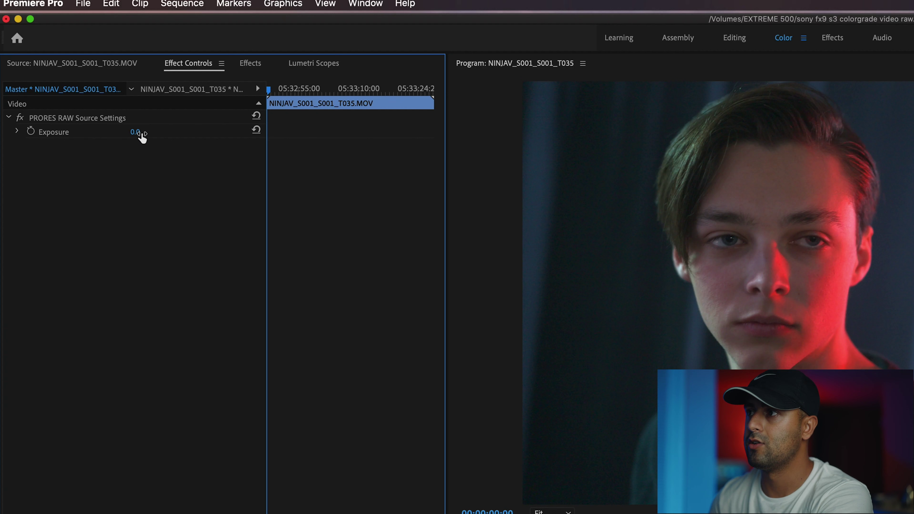
Step: Lower the portrait clip's ProRes RAW source Exposure to -0.5, then bring up Lumetri Scopes
{"action": "left_click", "coordinate": [139, 133]}
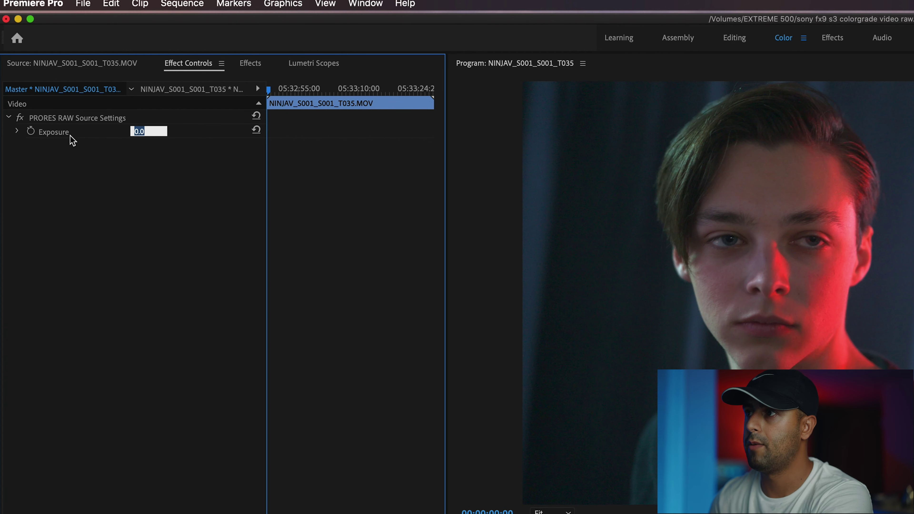
{"action": "left_click", "coordinate": [16, 131]}
{"action": "mouse_move", "coordinate": [137, 160]}
{"action": "left_mouse_down"}
{"action": "mouse_move", "coordinate": [103, 159]}
{"action": "mouse_move", "coordinate": [125, 156]}
{"action": "left_mouse_up"}
{"action": "left_click", "coordinate": [8, 117]}
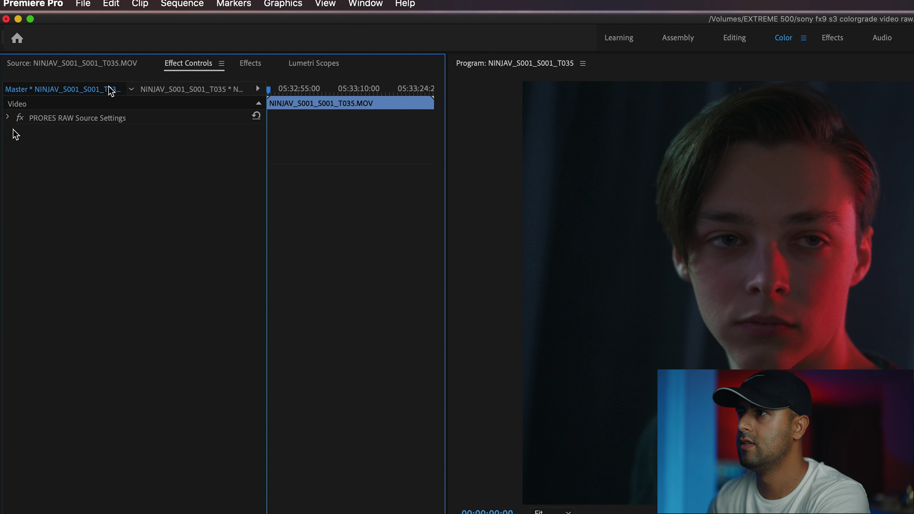
{"action": "left_click", "coordinate": [139, 89]}
{"action": "left_click", "coordinate": [316, 63]}
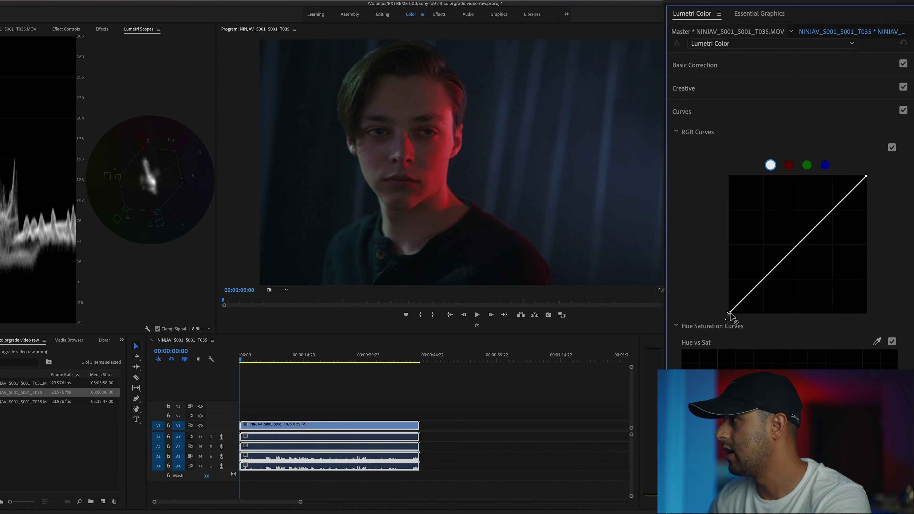
Step: Crush the blacks slightly on the Lumetri master RGB curve
{"action": "left_click_drag", "start_coordinate": [729, 313], "coordinate": [732, 311]}
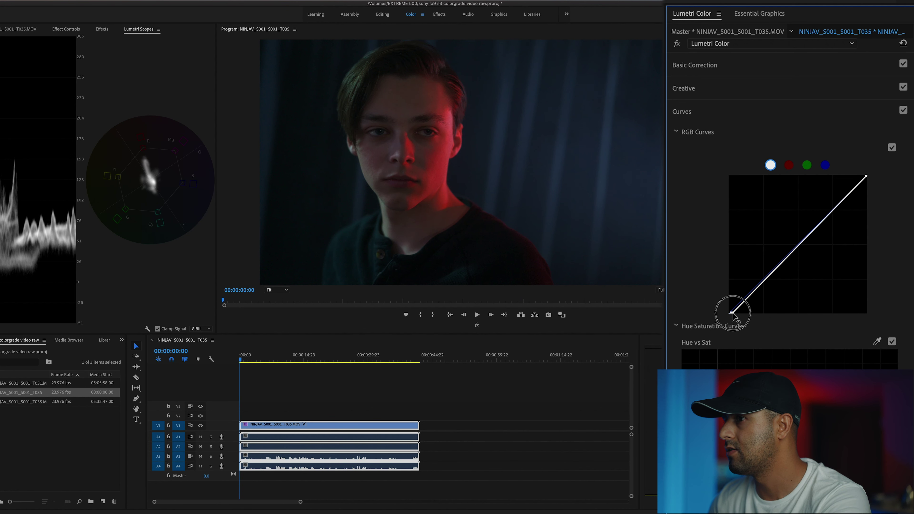
Step: Add shadow, midtone and highlight points on the master curve to deepen shadows and add contrast
{"action": "left_click", "coordinate": [762, 287]}
{"action": "left_click_drag", "start_coordinate": [764, 288], "coordinate": [765, 290]}
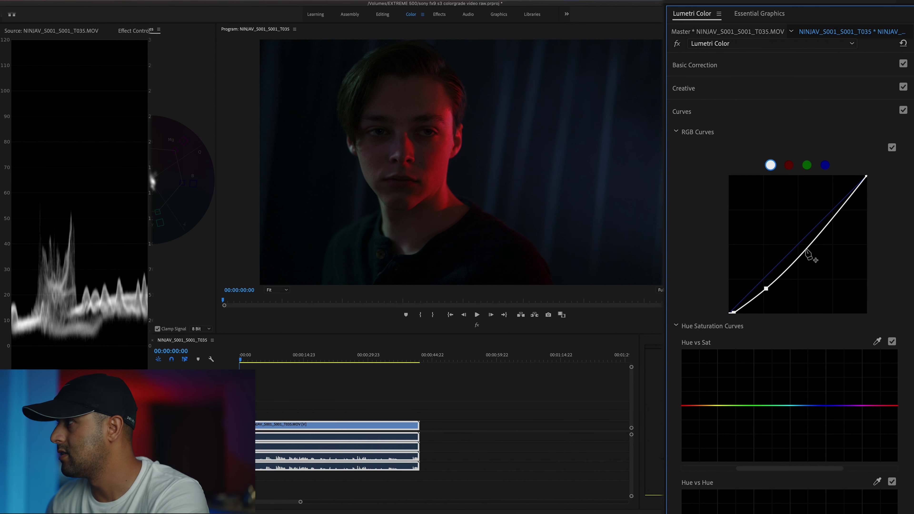
{"action": "left_click_drag", "start_coordinate": [817, 237], "coordinate": [814, 222]}
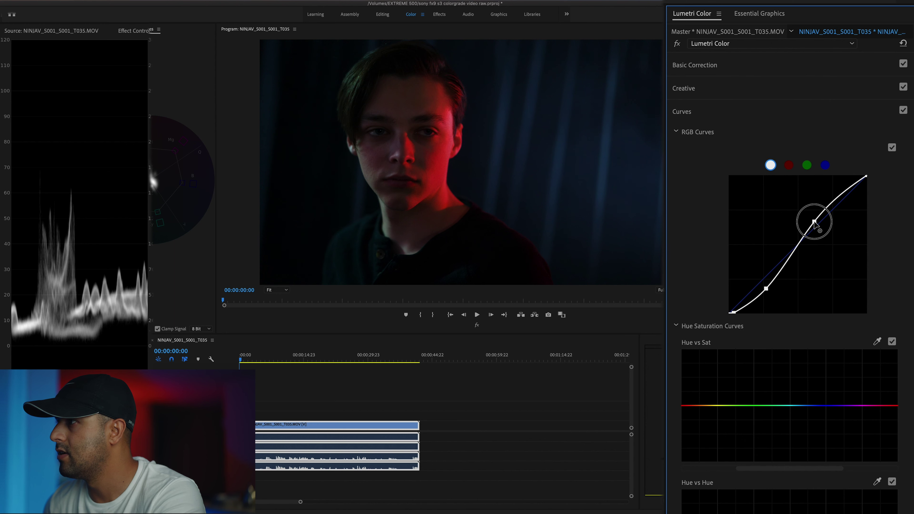
{"action": "left_click", "coordinate": [787, 253]}
{"action": "left_click_drag", "start_coordinate": [788, 253], "coordinate": [790, 258]}
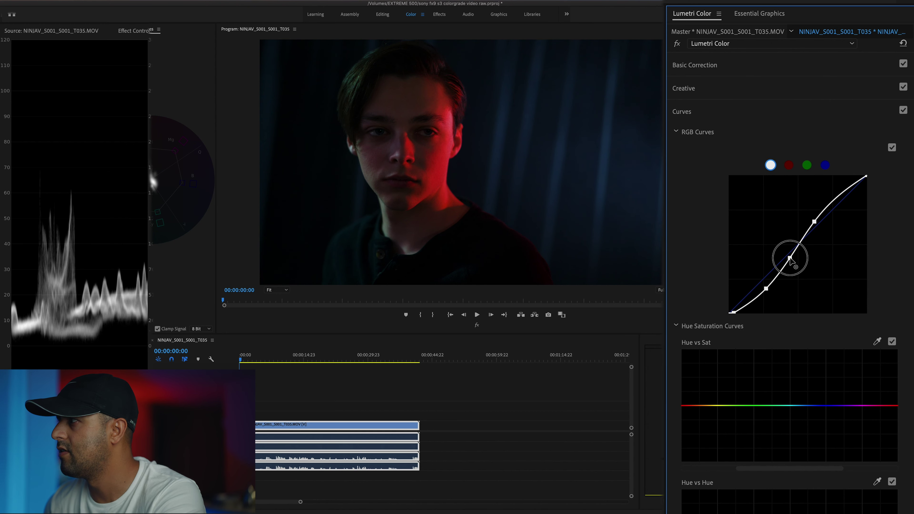
{"action": "left_click_drag", "start_coordinate": [814, 222], "coordinate": [824, 222]}
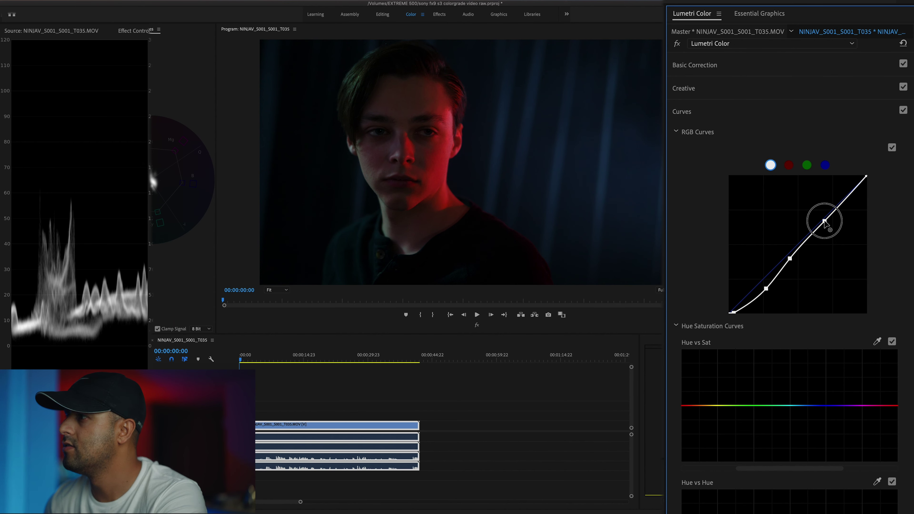
Step: Raise saturation in the Creative look section and adjust two neighbouring Creative sliders
{"action": "left_click", "coordinate": [779, 65]}
{"action": "left_click", "coordinate": [684, 300]}
{"action": "left_click_drag", "start_coordinate": [807, 289], "coordinate": [826, 289]}
{"action": "left_click_drag", "start_coordinate": [807, 304], "coordinate": [794, 304]}
{"action": "mouse_move", "coordinate": [808, 319]}
{"action": "left_mouse_down"}
{"action": "mouse_move", "coordinate": [795, 324]}
{"action": "mouse_move", "coordinate": [810, 322]}
{"action": "left_mouse_up"}
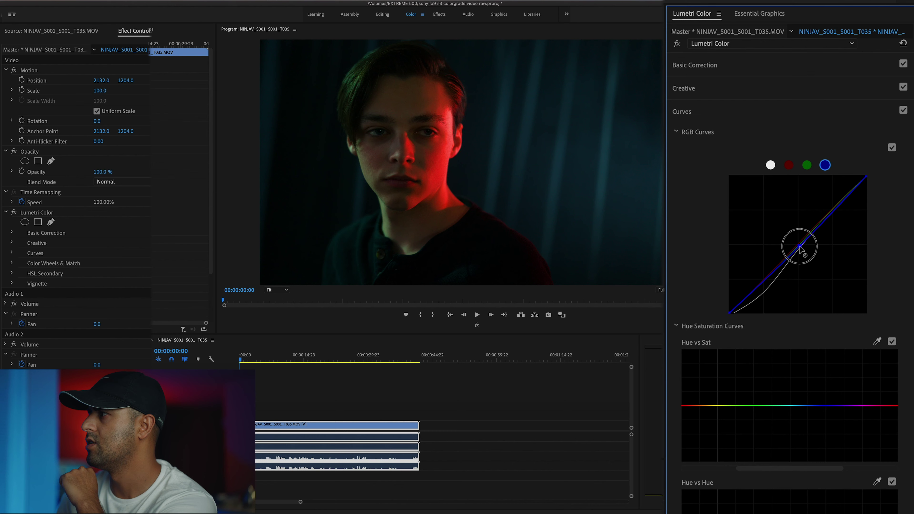
Step: Tint shadows teal on the blue curve, then pin red and cyan hues on the hue curves
{"action": "left_click_drag", "start_coordinate": [797, 246], "coordinate": [799, 248]}
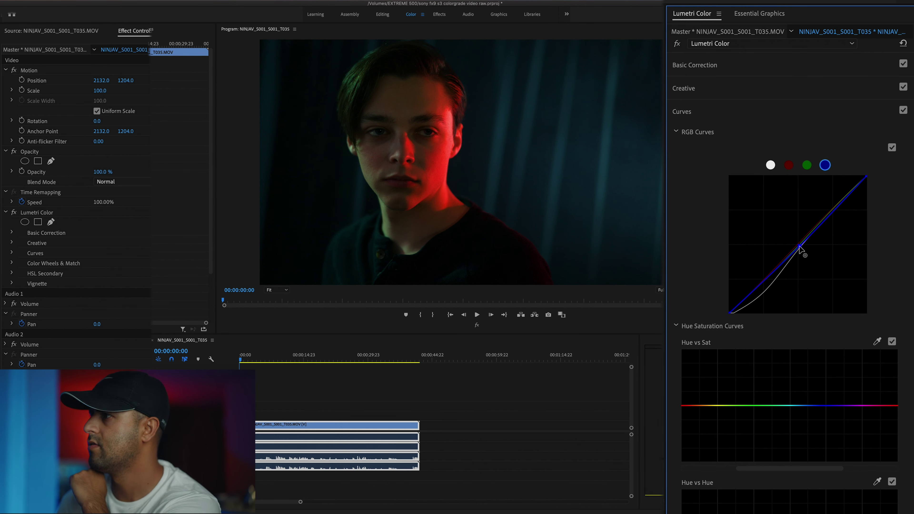
{"action": "scroll", "coordinate": [755, 453], "scroll_direction": "down", "scroll_amount": 4}
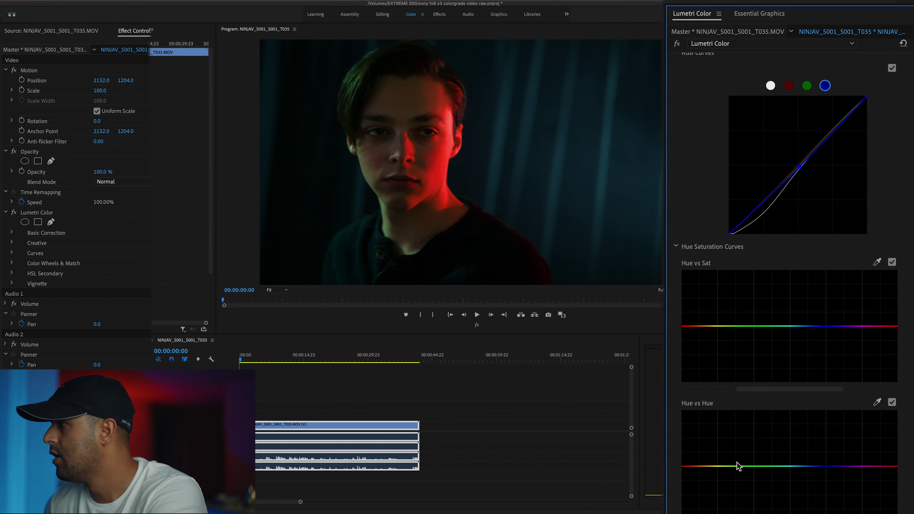
{"action": "left_click", "coordinate": [693, 467]}
{"action": "left_click", "coordinate": [784, 467]}
{"action": "left_click", "coordinate": [808, 303]}
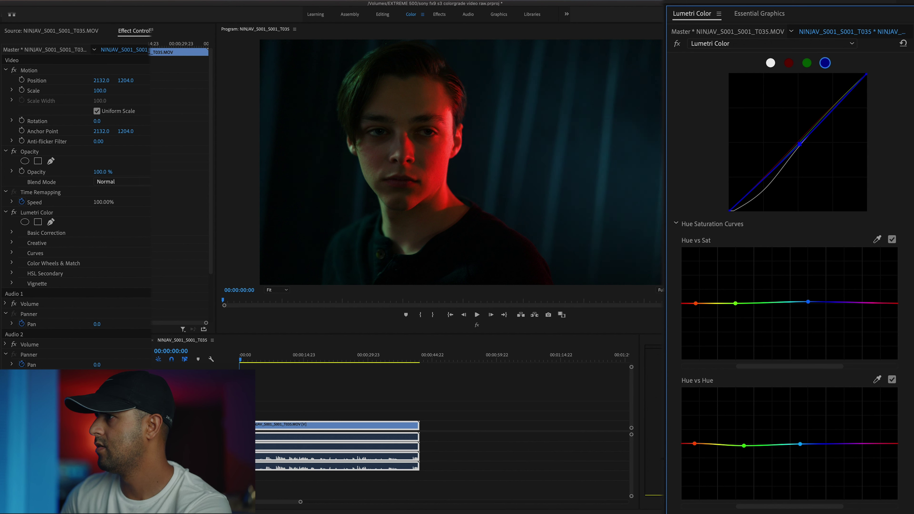
{"action": "scroll", "coordinate": [788, 216], "scroll_direction": "up", "scroll_amount": 3}
{"action": "left_click", "coordinate": [771, 165]}
Step: Nudge the master curve's midtone and shadow points, then lift Shadows to 16.0 in Basic Correction
{"action": "left_click", "coordinate": [765, 287]}
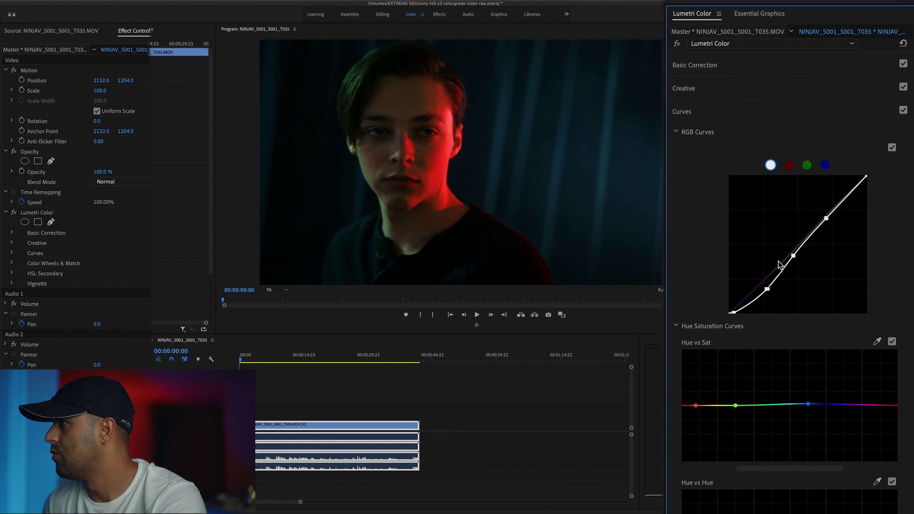
{"action": "left_click_drag", "start_coordinate": [794, 259], "coordinate": [795, 258]}
{"action": "left_click_drag", "start_coordinate": [768, 288], "coordinate": [771, 288]}
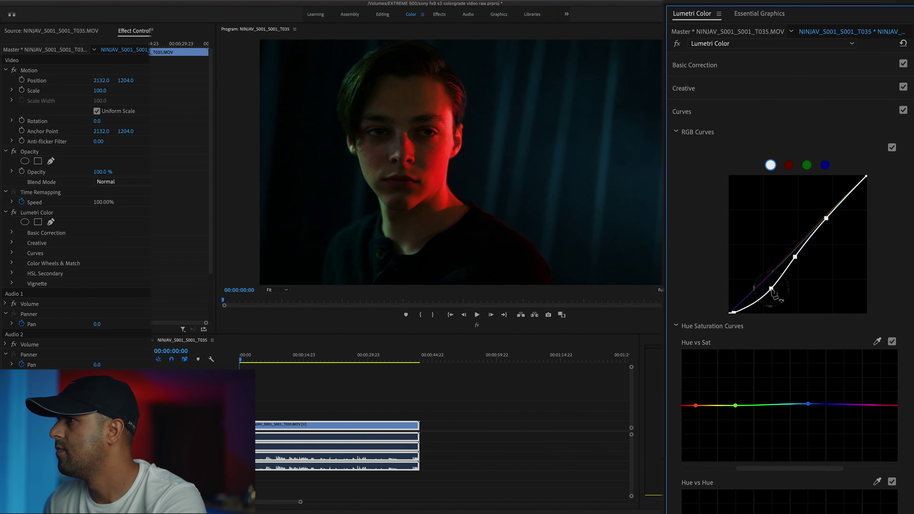
{"action": "left_click", "coordinate": [694, 65]}
{"action": "left_click_drag", "start_coordinate": [819, 222], "coordinate": [826, 192]}
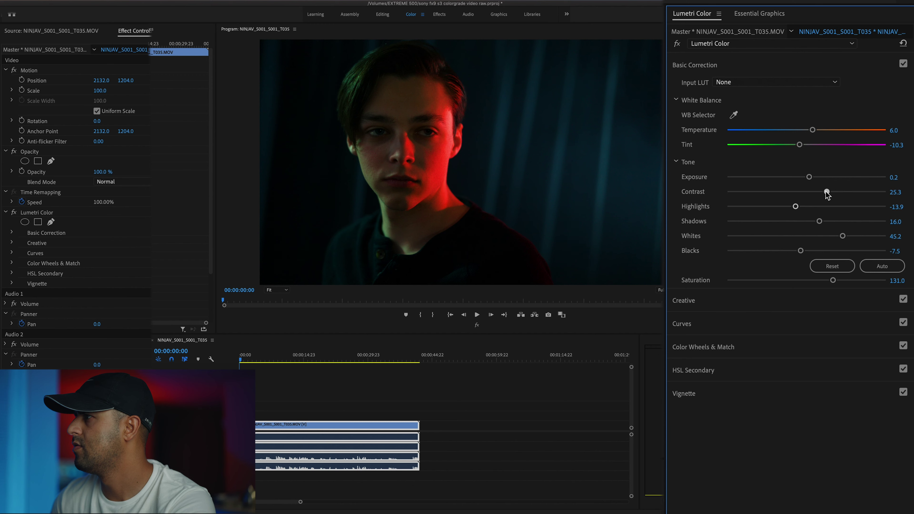
Step: Expand Color Wheels & Match and the Curves section showing RGB and Hue Saturation Curves
{"action": "left_click", "coordinate": [757, 347]}
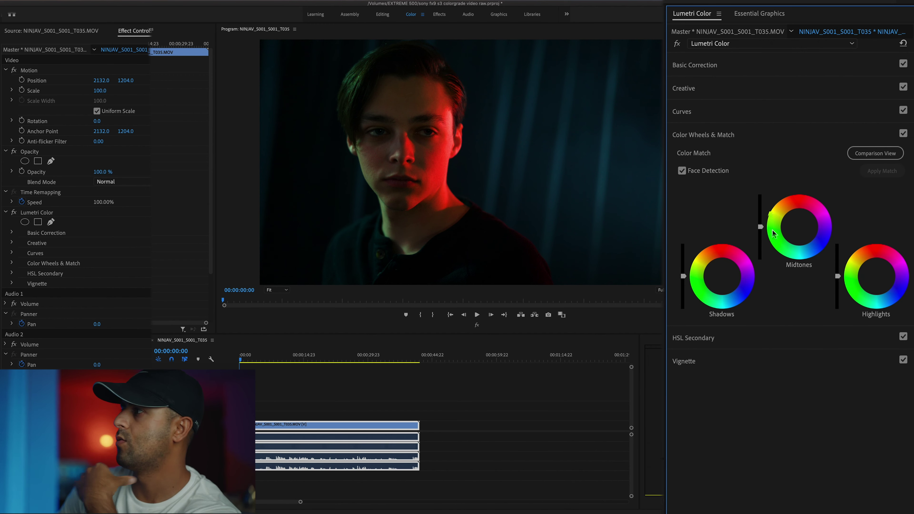
{"action": "left_click", "coordinate": [738, 111]}
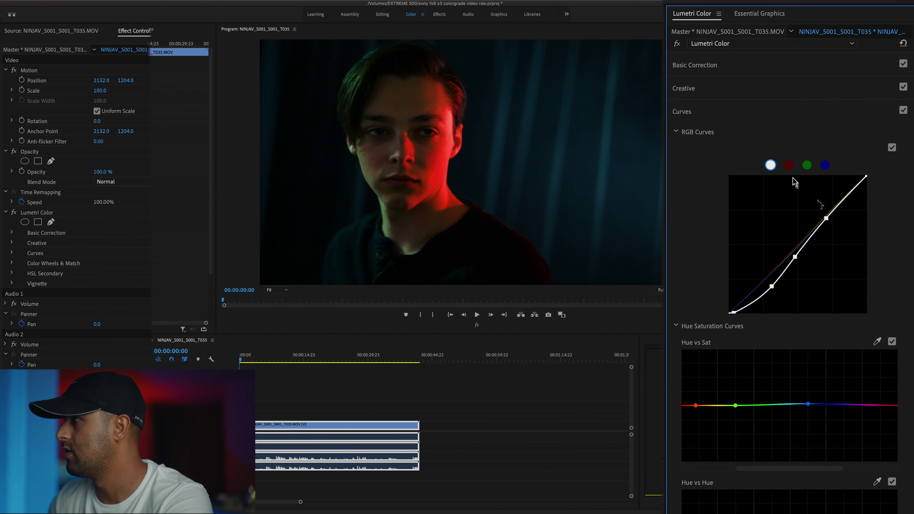
{"action": "scroll", "coordinate": [790, 252], "scroll_direction": "down", "scroll_amount": 8}
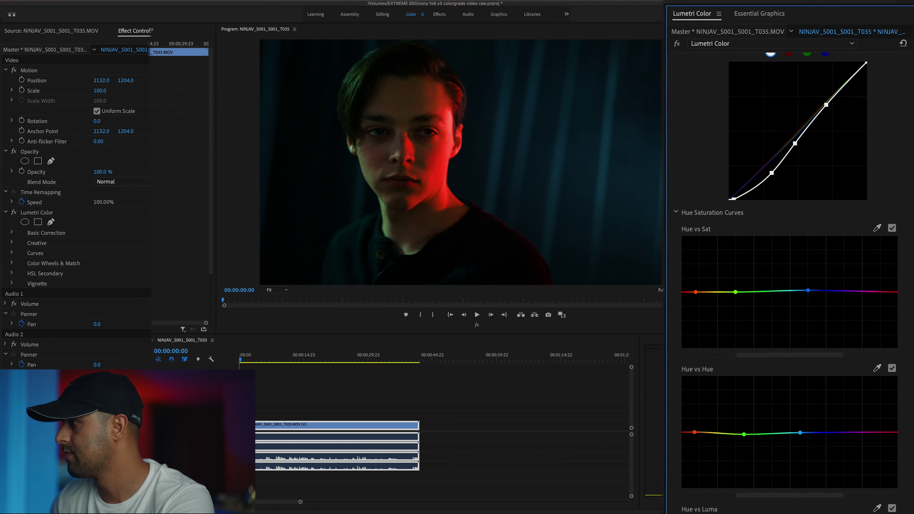
{"action": "scroll", "coordinate": [756, 122], "scroll_direction": "up", "scroll_amount": 8}
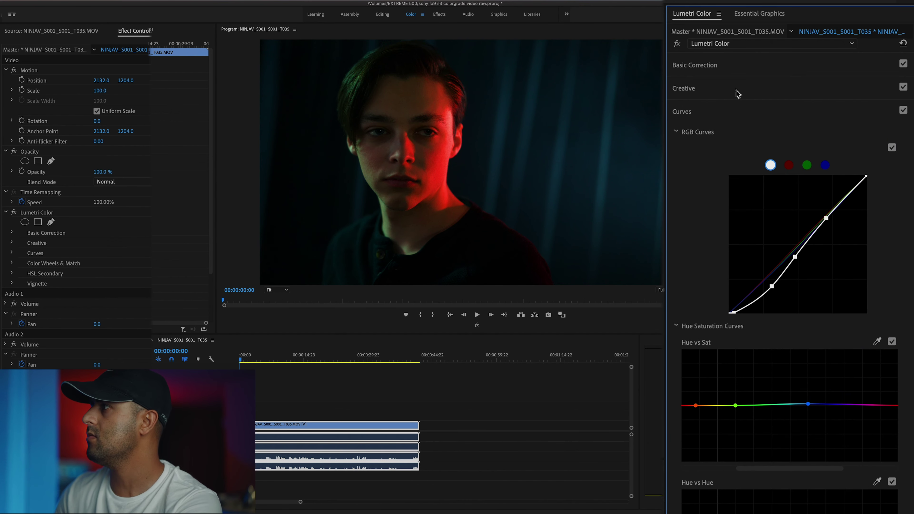
{"action": "left_click", "coordinate": [727, 111]}
{"action": "left_click", "coordinate": [703, 135]}
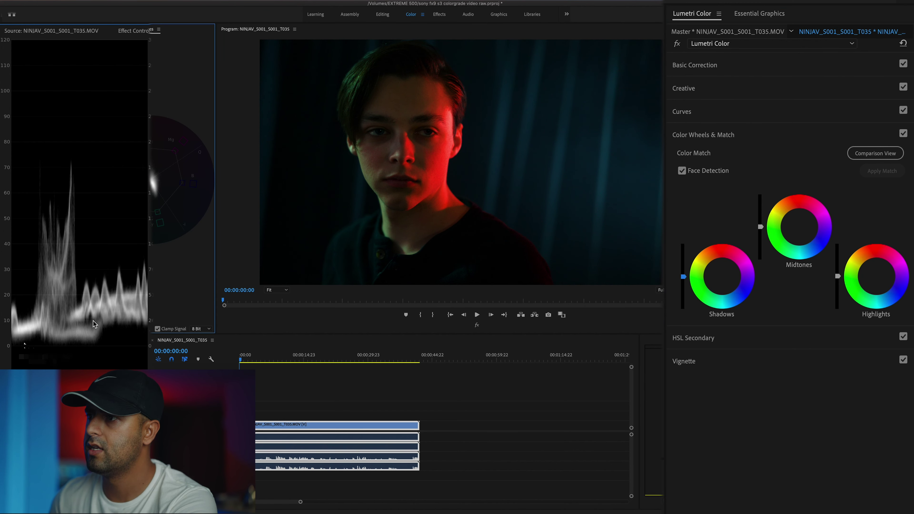
Step: Nudge the Shadows wheel colour balance, brighten the shadows slightly and fine-tune Midtones brightness
{"action": "left_click", "coordinate": [714, 305]}
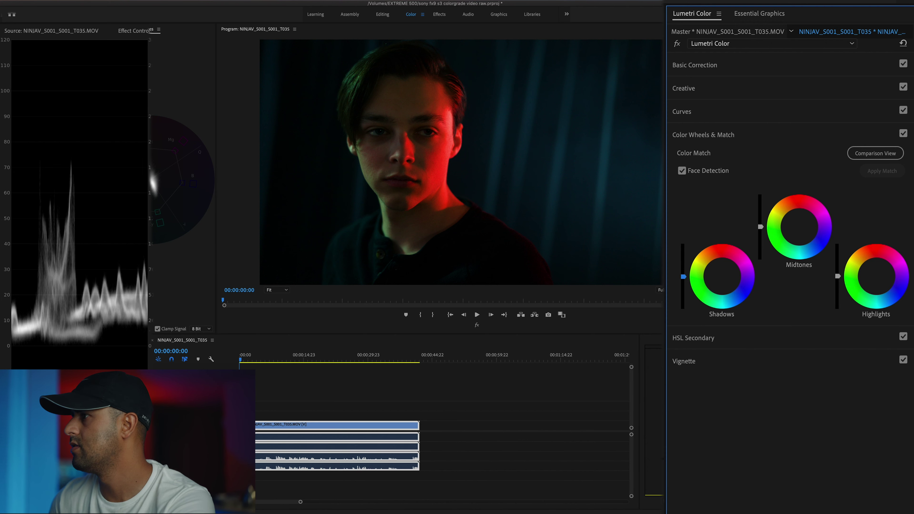
{"action": "left_click", "coordinate": [722, 277]}
{"action": "left_click_drag", "start_coordinate": [722, 278], "coordinate": [721, 277]}
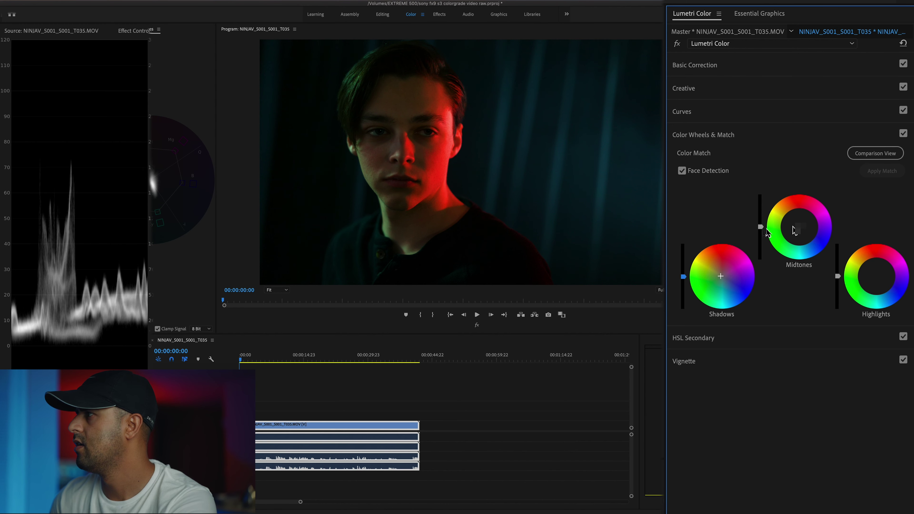
{"action": "left_click_drag", "start_coordinate": [760, 226], "coordinate": [760, 228]}
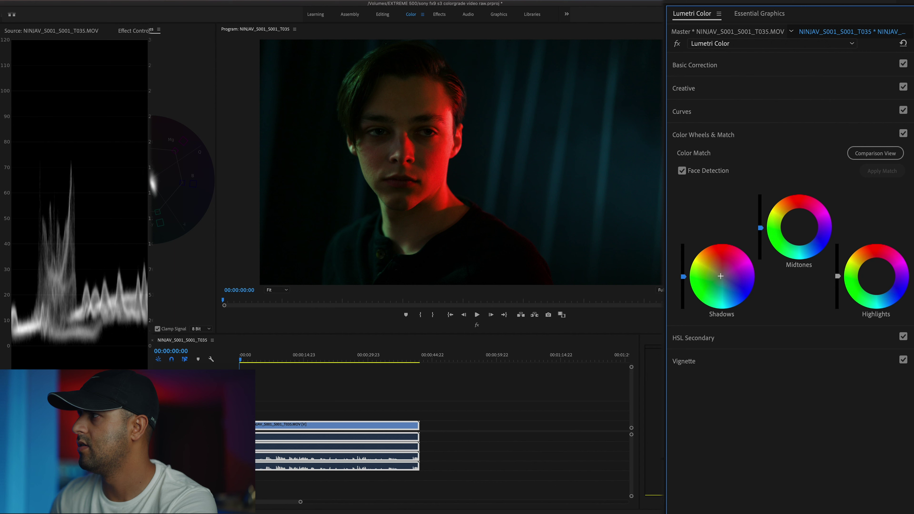
{"action": "left_click_drag", "start_coordinate": [682, 276], "coordinate": [683, 275]}
{"action": "left_click_drag", "start_coordinate": [762, 228], "coordinate": [761, 227]}
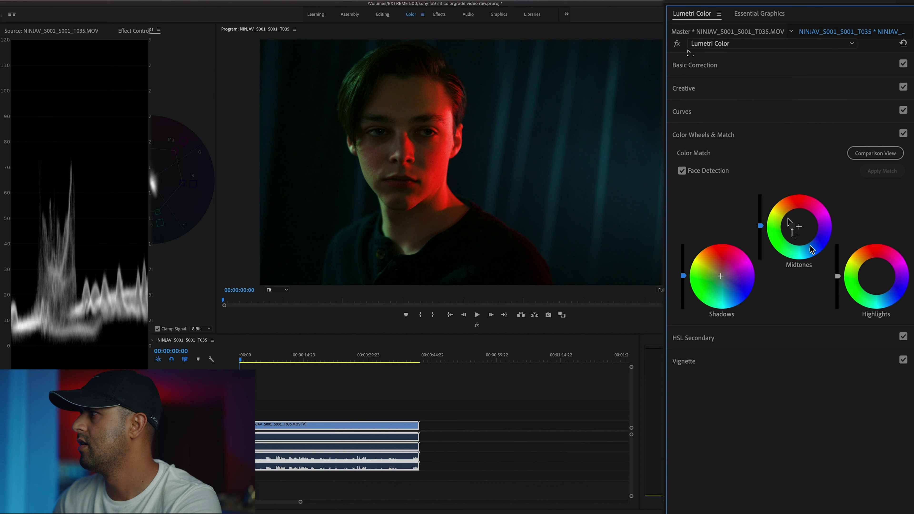
Step: Try green and magenta Midtones tints, reset both to neutral, then shift the Highlights wheel colour
{"action": "left_click_drag", "start_coordinate": [800, 236], "coordinate": [798, 238]}
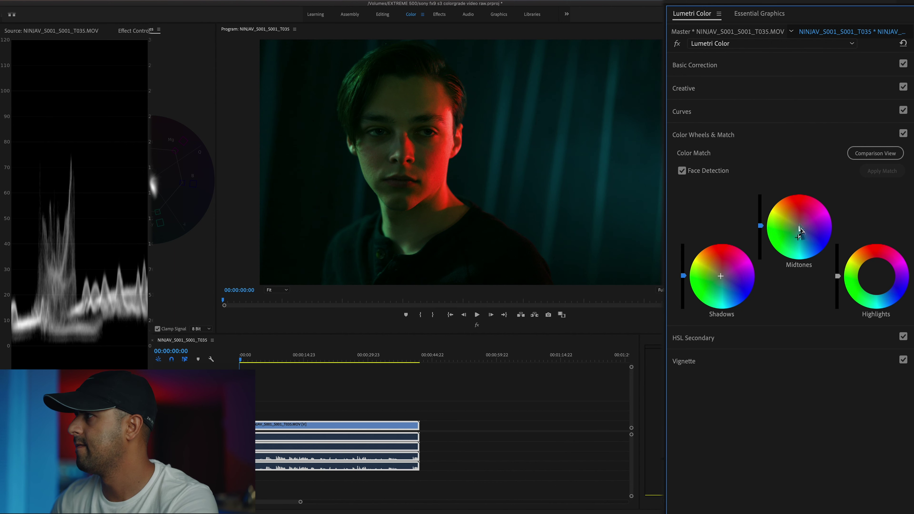
{"action": "double_click", "coordinate": [791, 224]}
{"action": "left_click_drag", "start_coordinate": [790, 223], "coordinate": [804, 221]}
{"action": "double_click", "coordinate": [806, 234]}
{"action": "left_click_drag", "start_coordinate": [882, 302], "coordinate": [874, 274]}
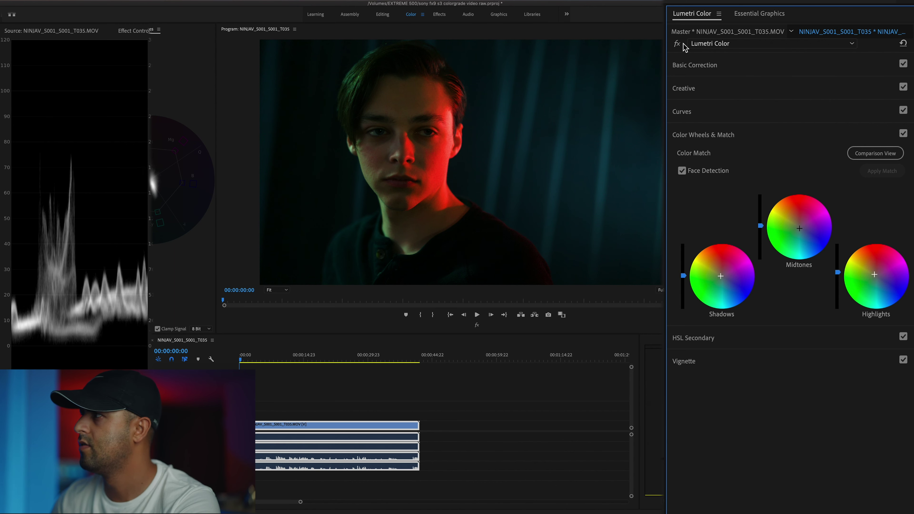
Step: In Basic Correction, set Highlights to 6.0, Contrast to 21.0 and Exposure to 0.3
{"action": "left_click", "coordinate": [737, 65]}
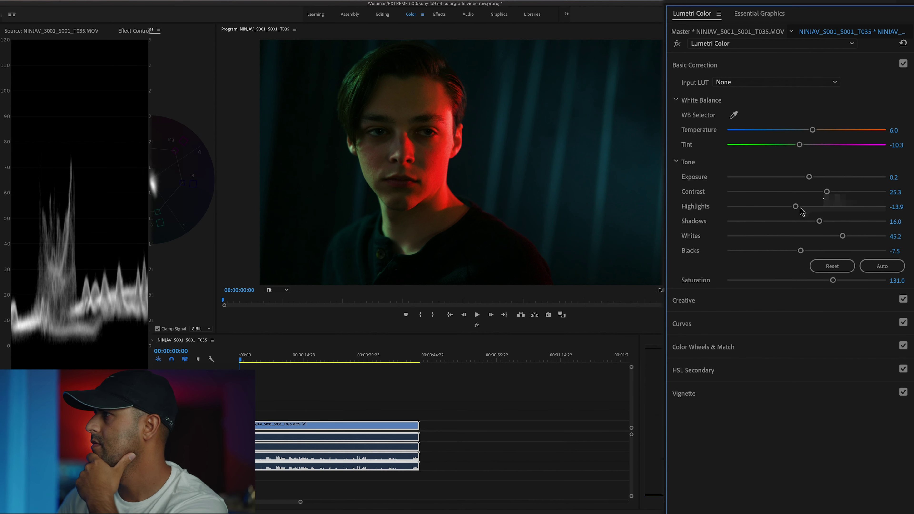
{"action": "left_click_drag", "start_coordinate": [795, 207], "coordinate": [811, 177]}
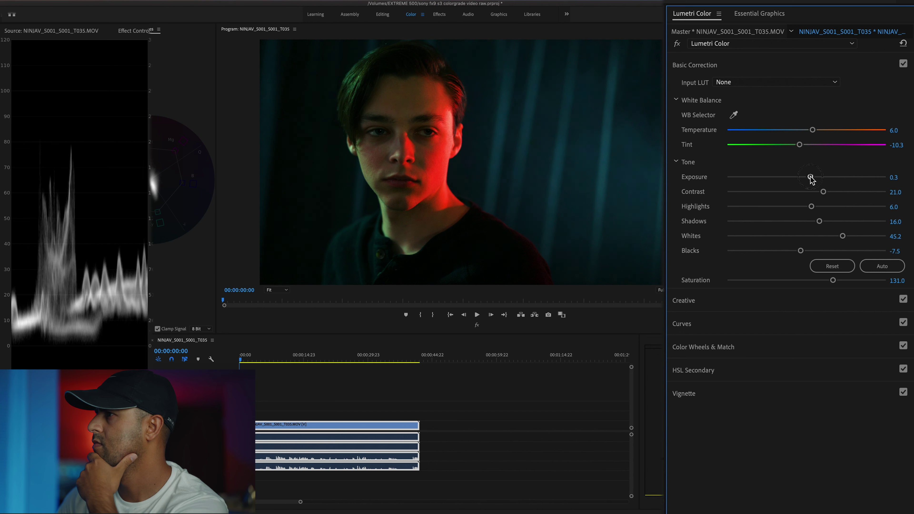
{"action": "left_click", "coordinate": [810, 177]}
{"action": "left_click", "coordinate": [746, 302]}
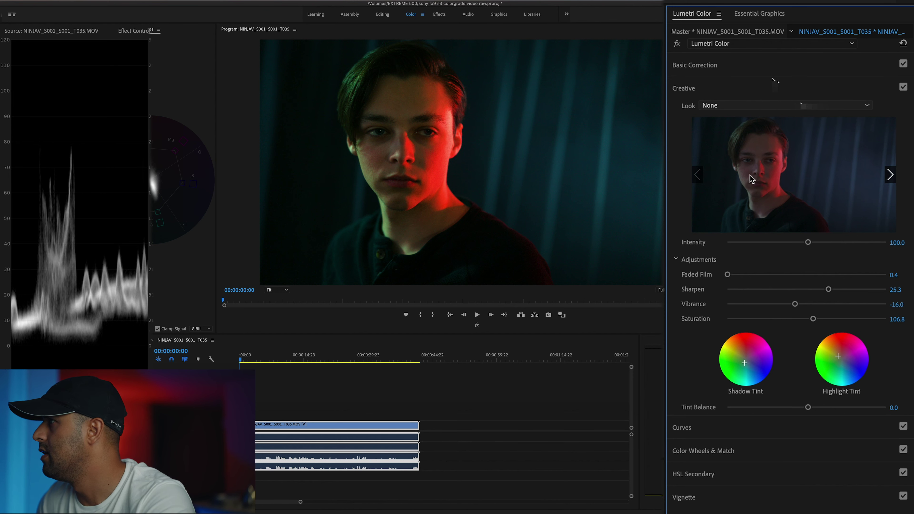
Step: Nudge the master curve's lowest and upper points, toggling the grade off and on to compare
{"action": "left_click", "coordinate": [726, 429]}
{"action": "left_click_drag", "start_coordinate": [772, 287], "coordinate": [795, 257]}
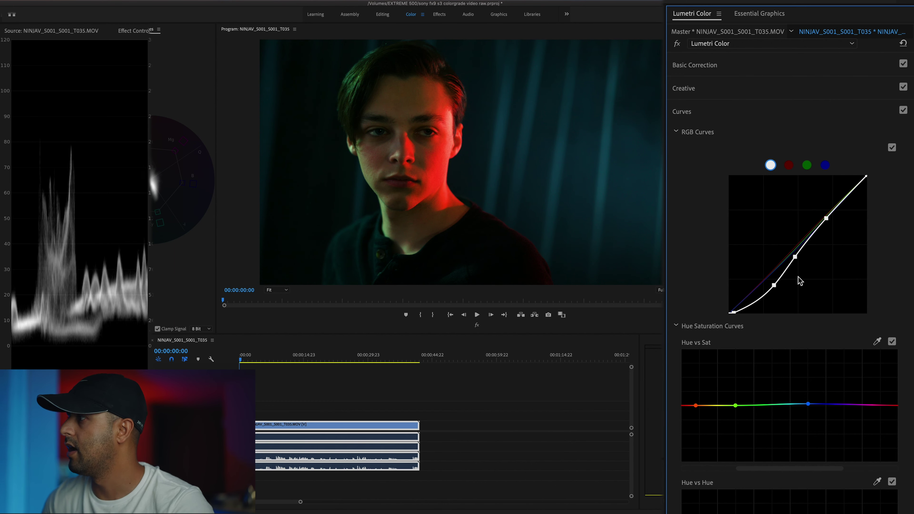
{"action": "left_click_drag", "start_coordinate": [826, 218], "coordinate": [827, 221]}
{"action": "left_click", "coordinate": [677, 44]}
{"action": "left_click", "coordinate": [677, 44]}
Step: Raise Whites to 45.9 and fine-tune Exposure in Basic Correction
{"action": "left_click", "coordinate": [694, 65]}
{"action": "left_click_drag", "start_coordinate": [843, 236], "coordinate": [818, 221]}
{"action": "left_click_drag", "start_coordinate": [811, 177], "coordinate": [812, 181]}
{"action": "left_click", "coordinate": [770, 347]}
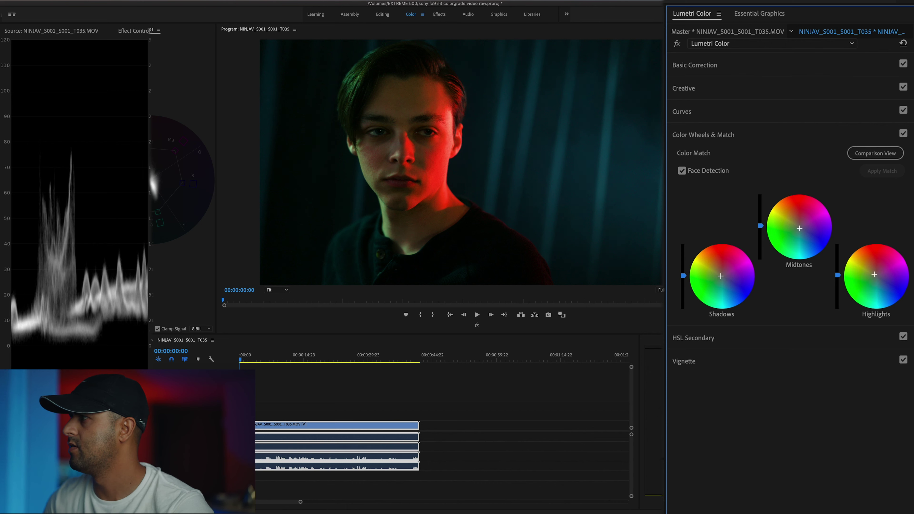
Step: Flip the Lumetri fx bypass off and on twice to compare the ungraded and graded portrait
{"action": "left_click", "coordinate": [677, 44]}
{"action": "left_click", "coordinate": [677, 44]}
{"action": "left_click", "coordinate": [677, 44]}
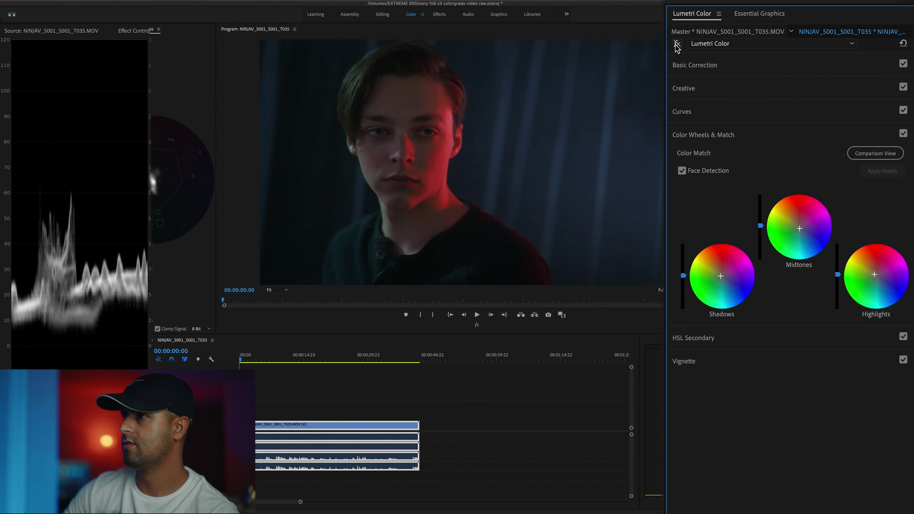
{"action": "left_click", "coordinate": [677, 44]}
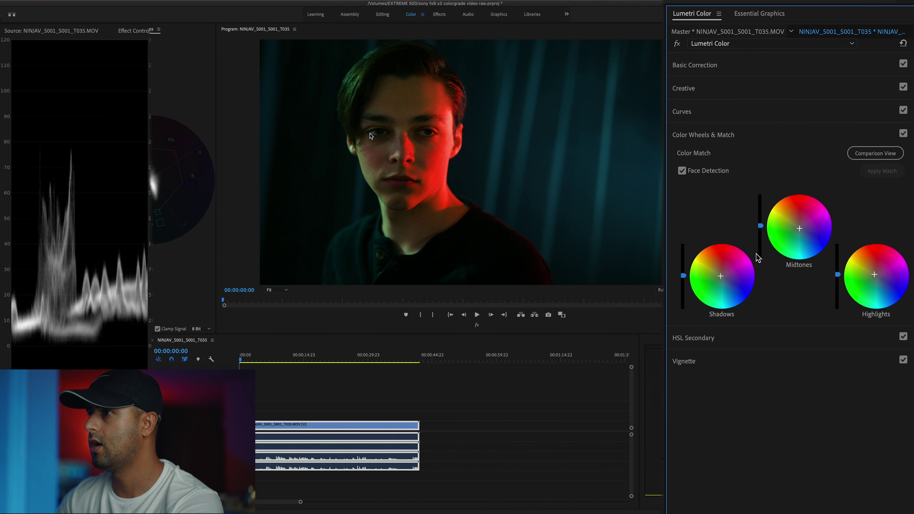
Step: Show the clip's Effect Controls and switch its Lumetri Color effect off and back on
{"action": "key", "text": "shift+5"}
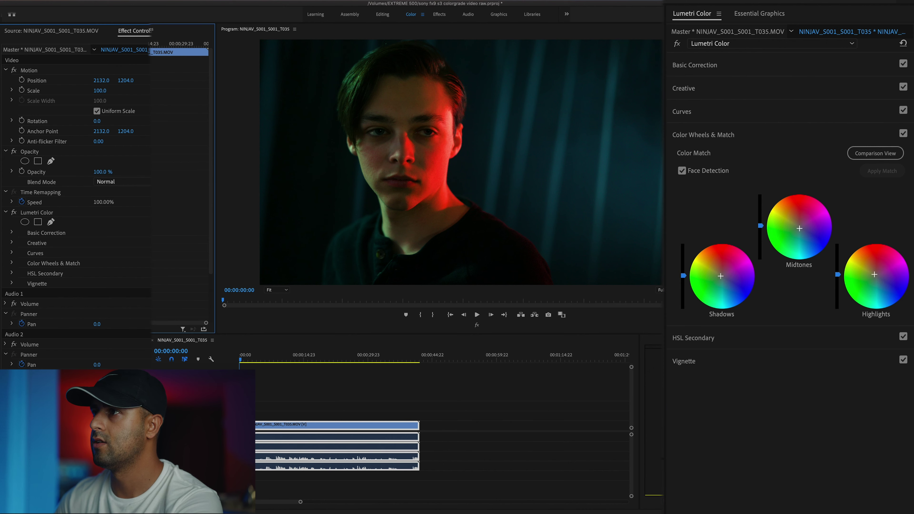
{"action": "left_click", "coordinate": [297, 429]}
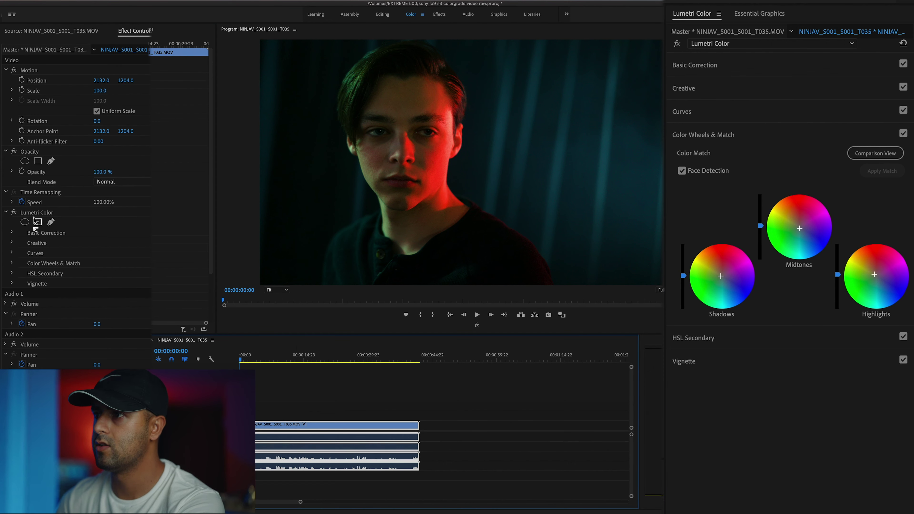
{"action": "left_click", "coordinate": [15, 213]}
{"action": "left_click", "coordinate": [15, 212]}
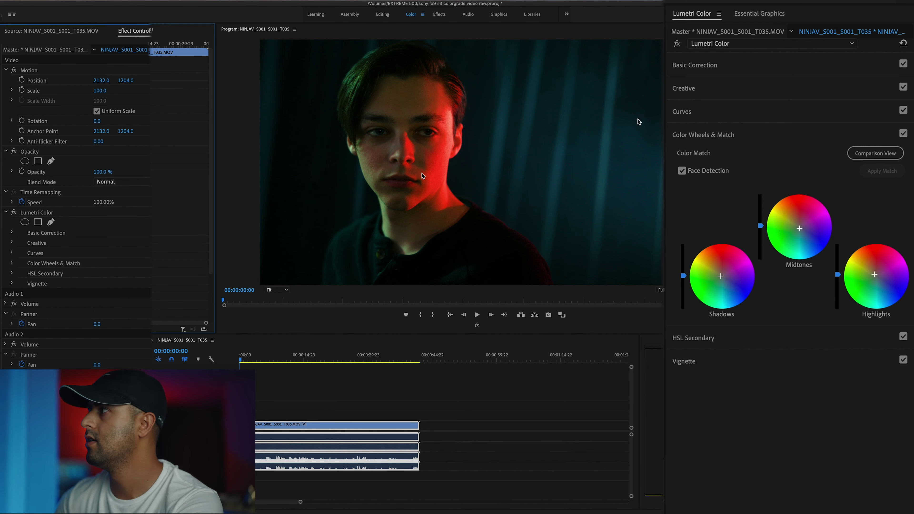
{"action": "left_click", "coordinate": [718, 14]}
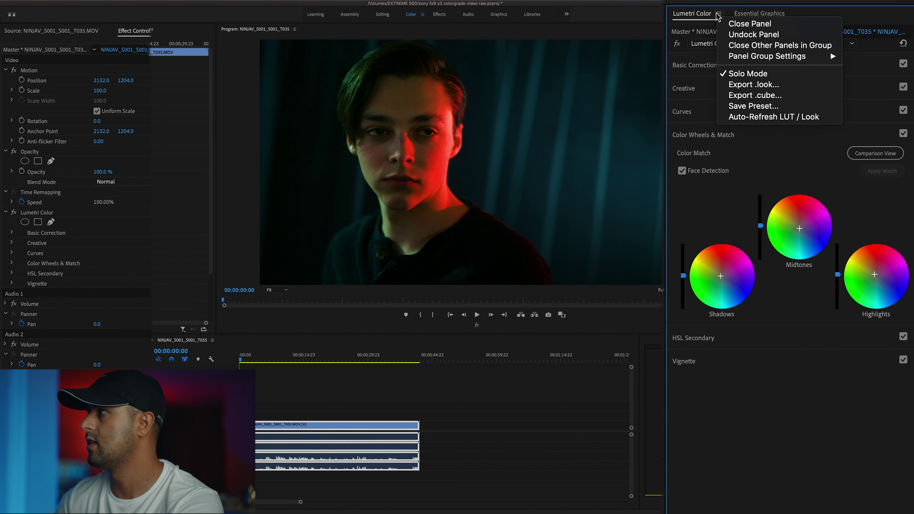